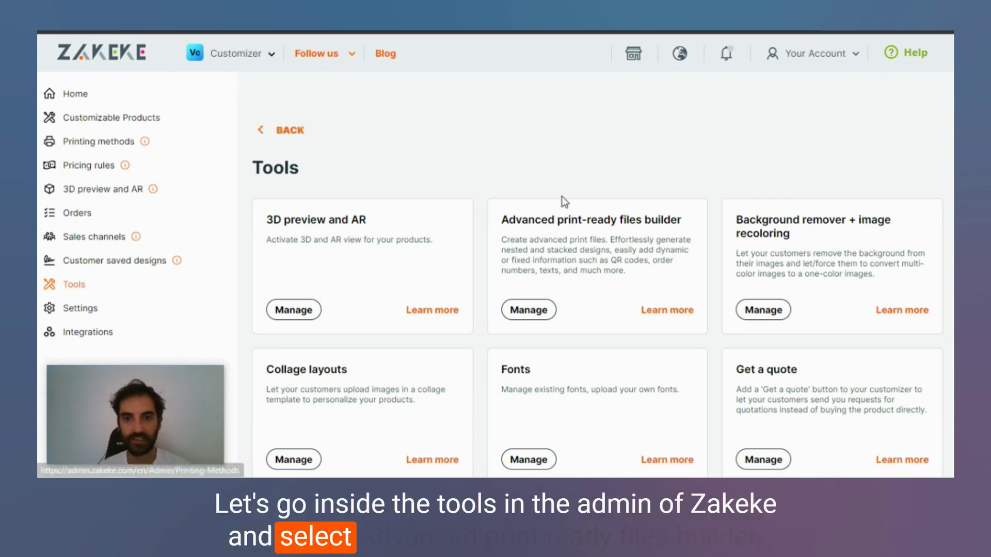
Open the Advanced print-ready files builder and choose Leggings from the Placement Products list.
left_click(531, 311)
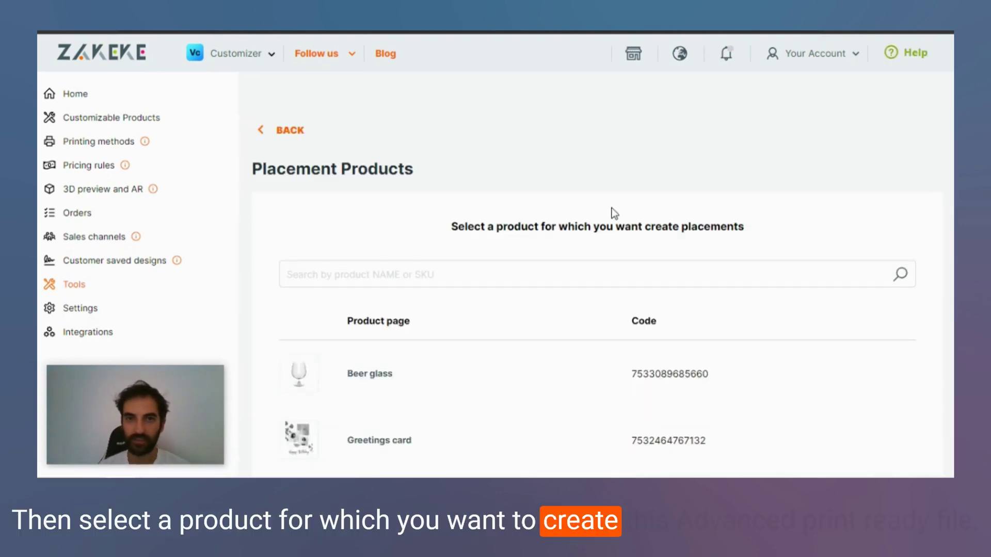
scroll(567, 258, "down", 2)
scroll(568, 258, "down", 2)
scroll(547, 264, "down", 1)
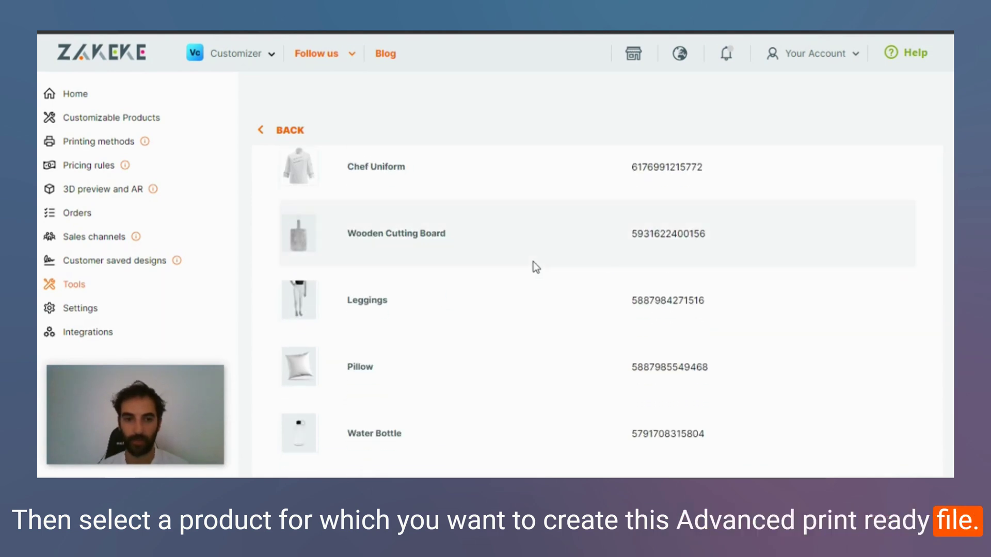
left_click(377, 301)
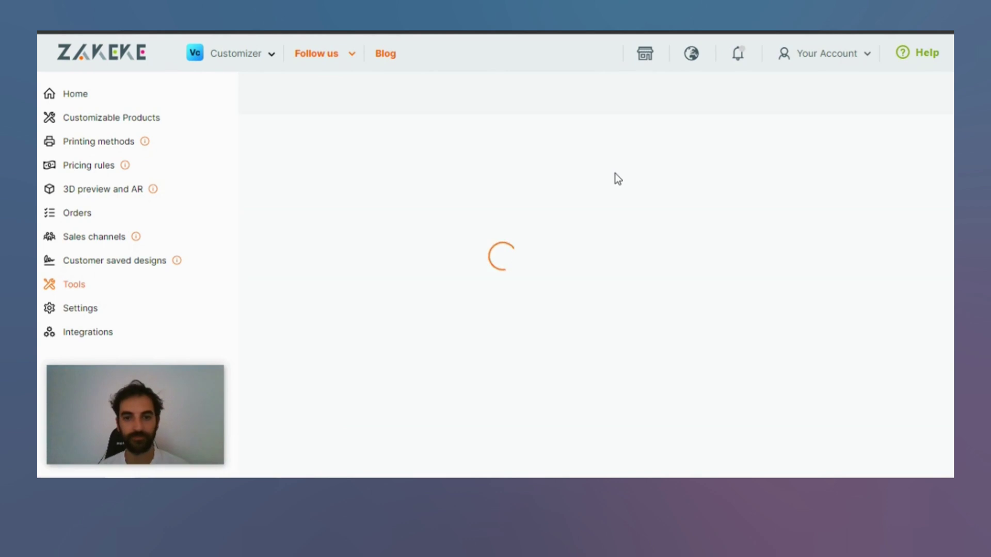
Create a new print-ready file, bulk-adding all Leggings variants and sides.
left_click(924, 137)
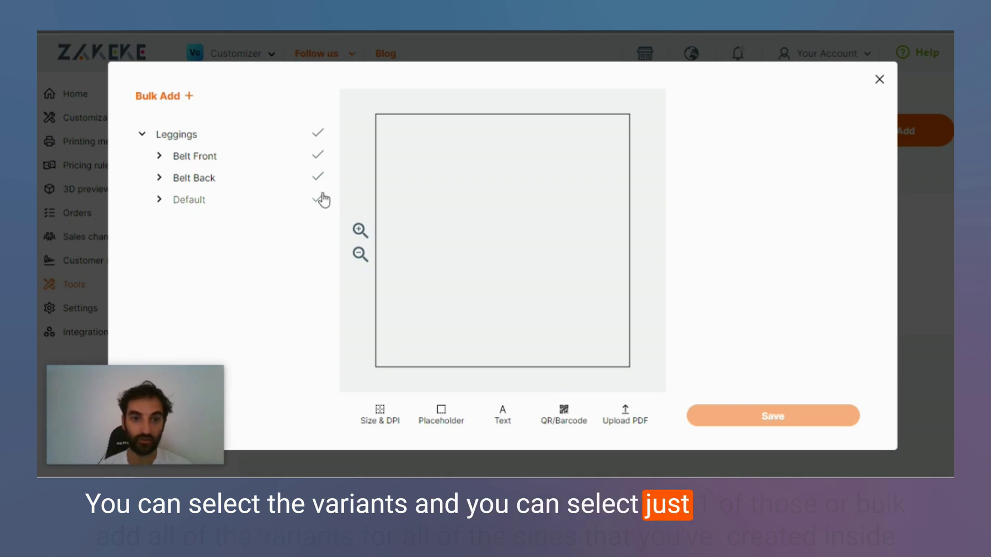
left_click(183, 102)
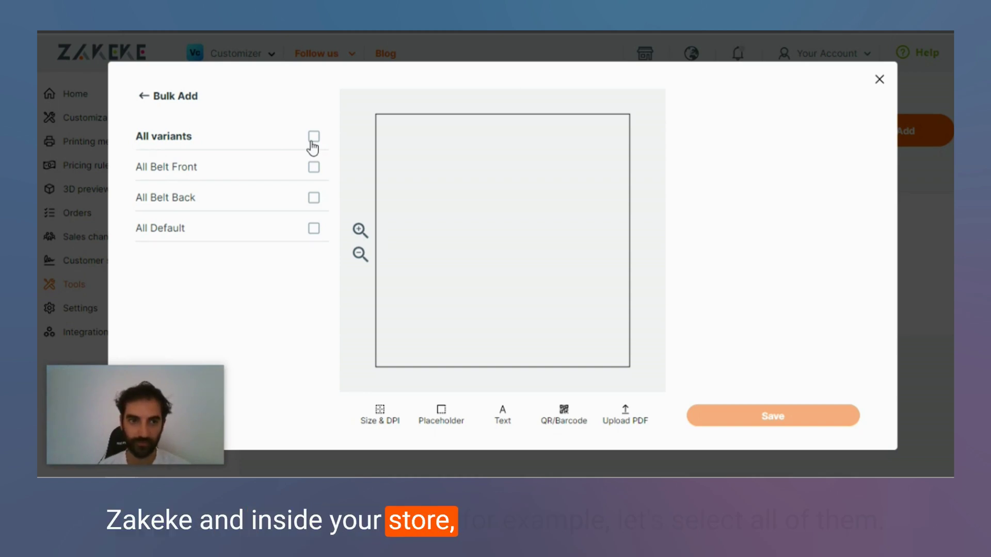
left_click(313, 137)
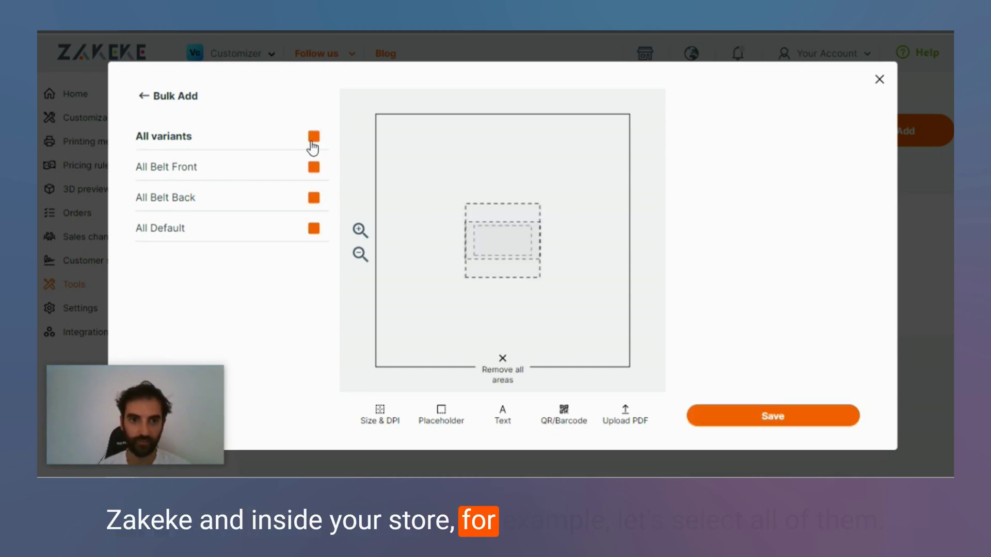
left_click(143, 97)
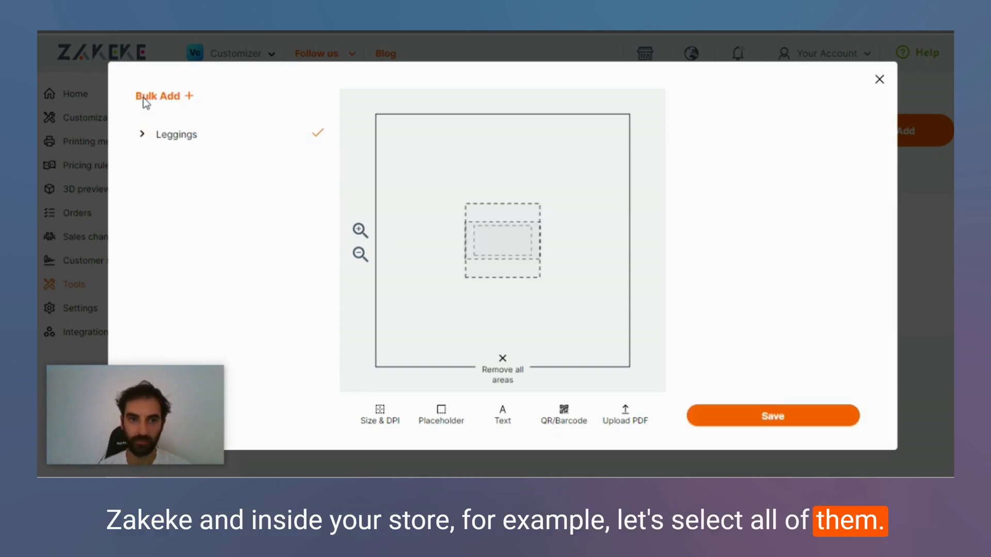
Drag the Default, Belt Back and Belt Front print areas into a vertical stack on the left.
left_click(521, 240)
left_click_drag(513, 228, 460, 165)
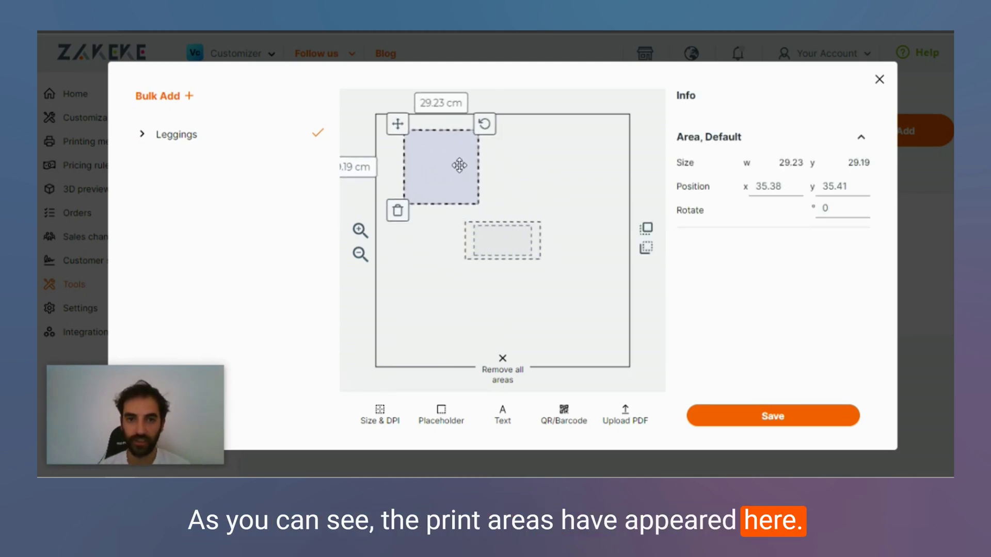
mouse_move(503, 241)
left_mouse_down()
mouse_move(447, 240)
mouse_move(499, 284)
mouse_move(444, 308)
left_mouse_up()
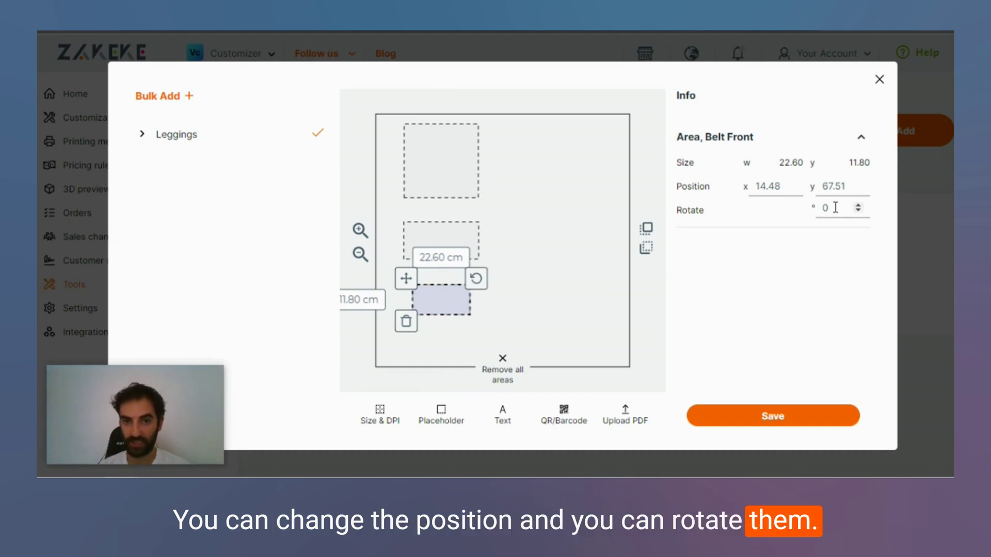
left_click(591, 205)
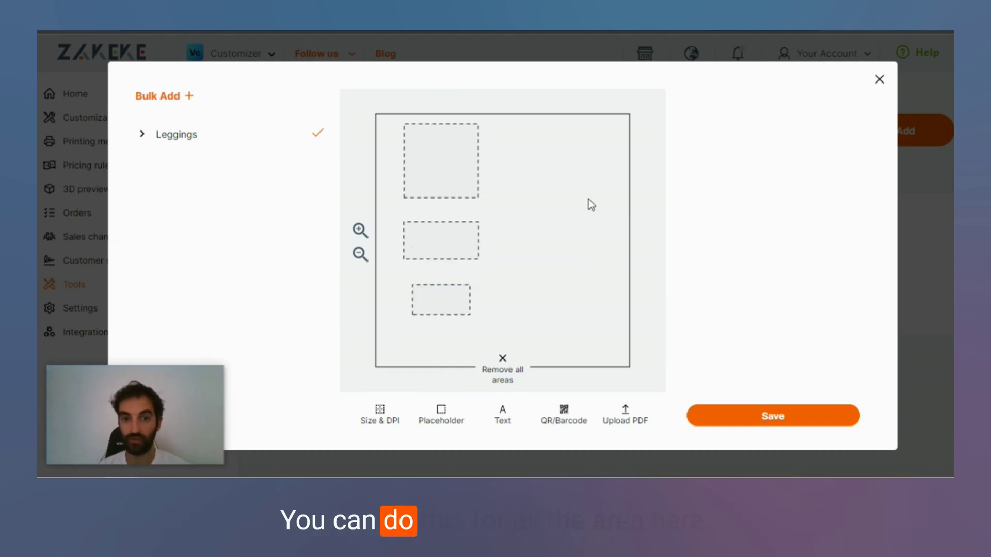
Set the print file size to 100 × 200 cm at 300 DPI, keeping centimetres.
left_click(382, 413)
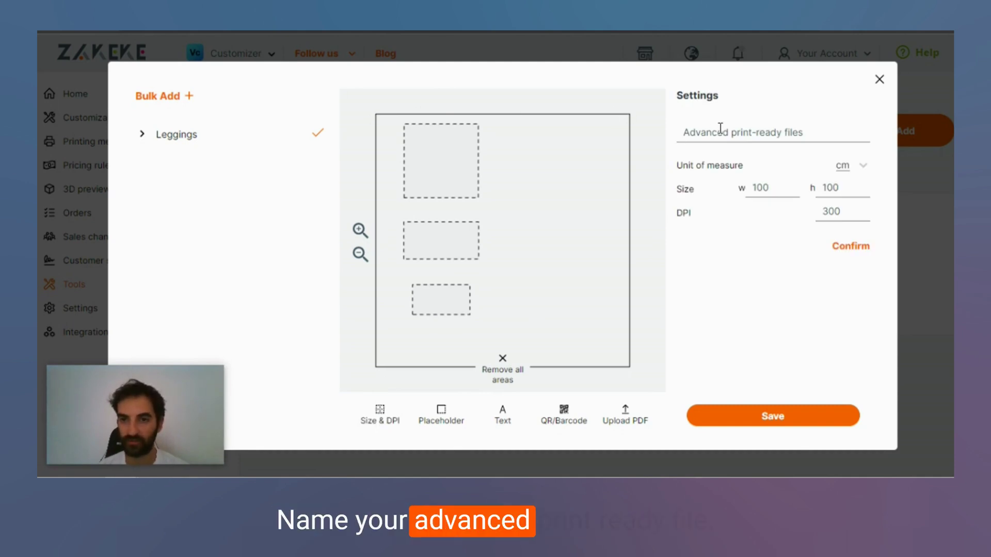
left_click(862, 169)
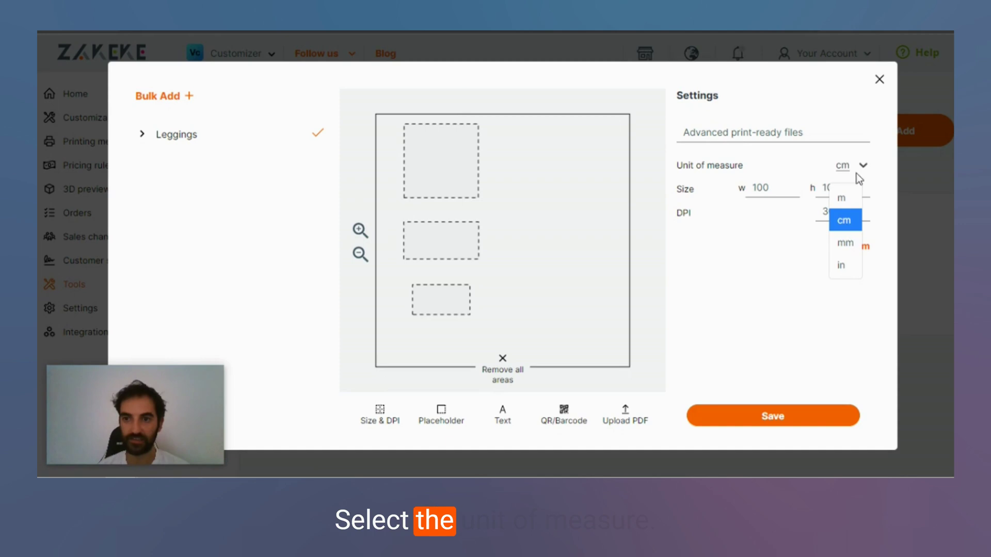
left_click(797, 287)
type("200")
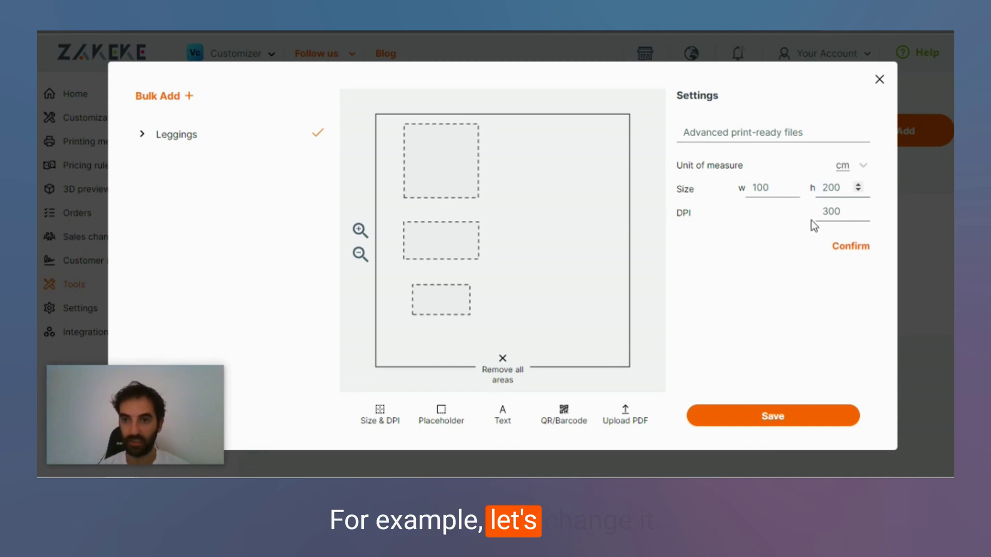
left_click(848, 248)
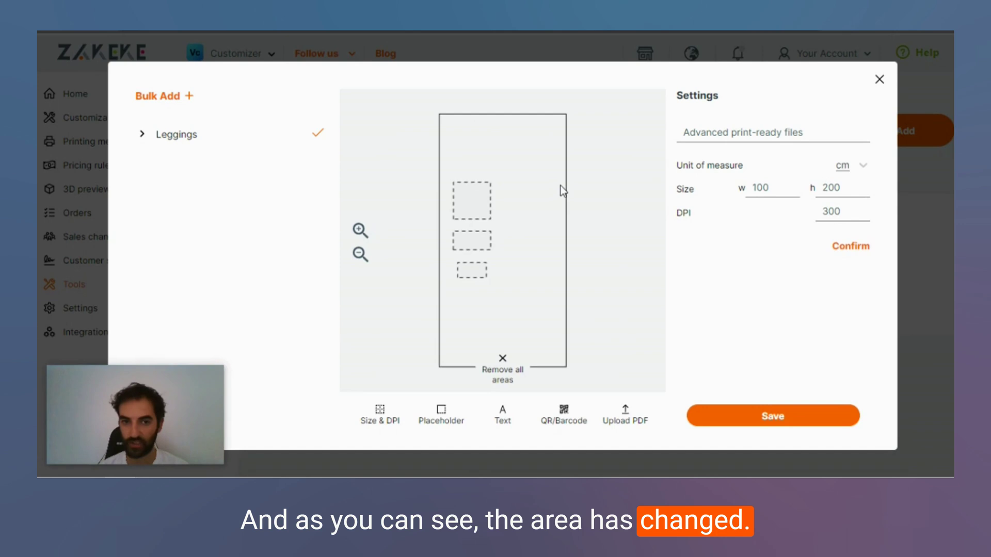
left_click(360, 231)
left_click(360, 230)
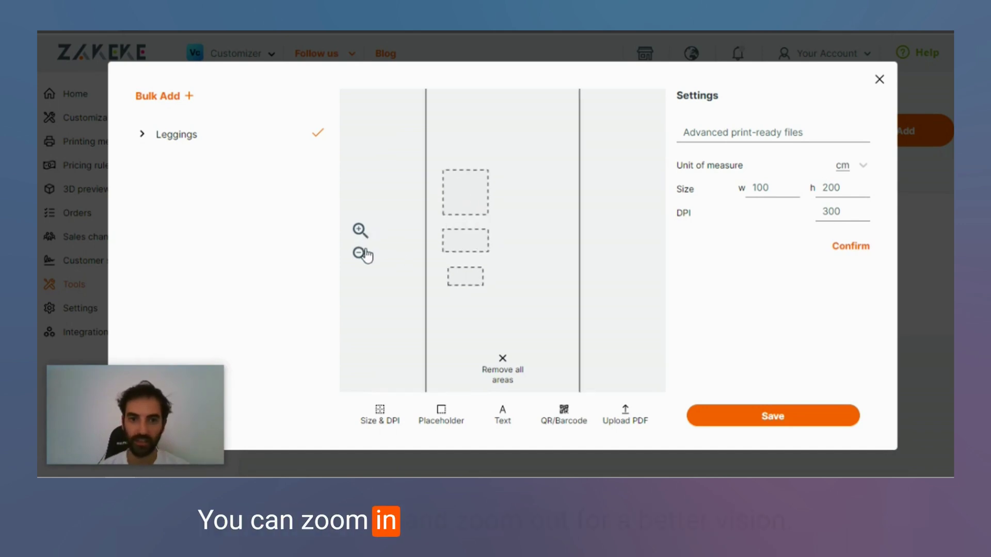
left_click(361, 253)
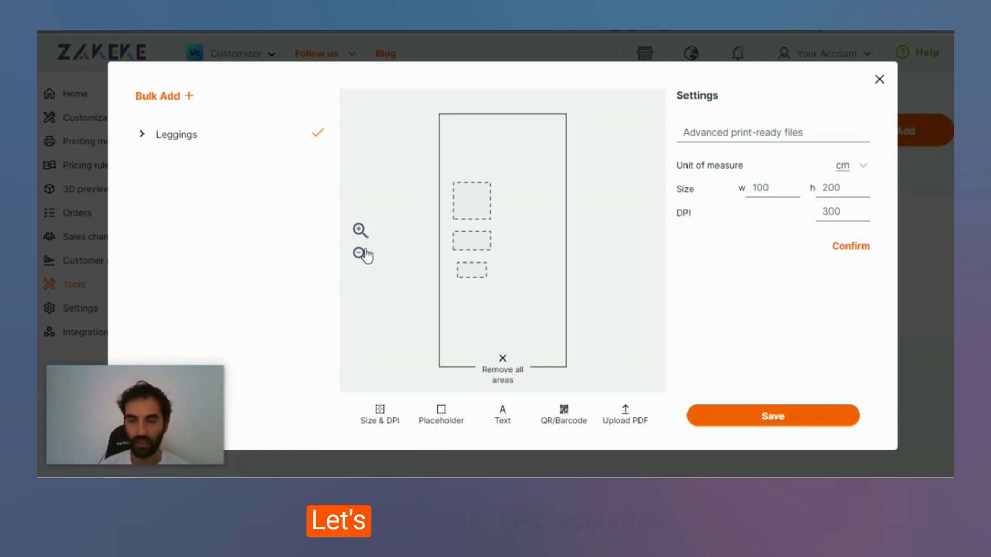
Place the Product page placeholder at the top, with the Order Number placeholder just below.
left_click(447, 417)
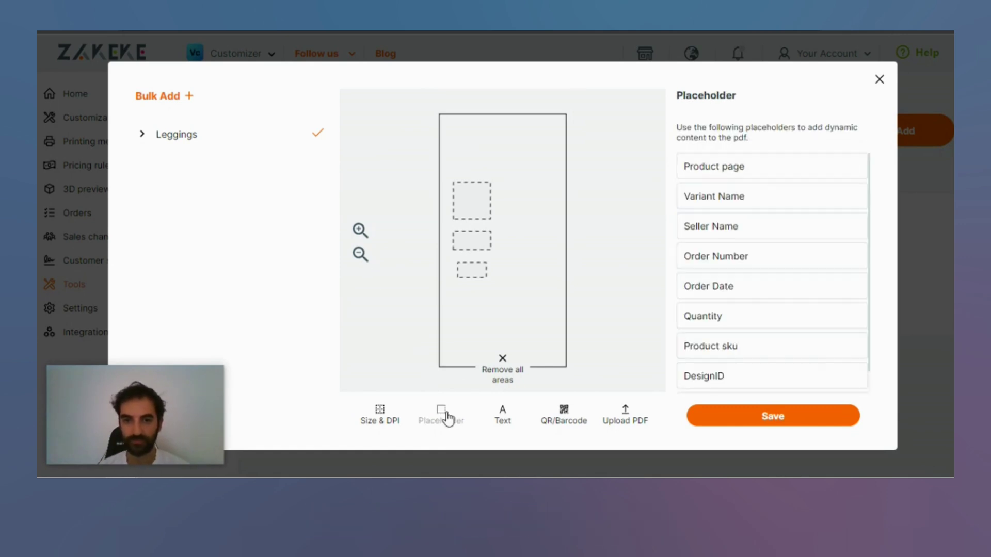
left_click(748, 170)
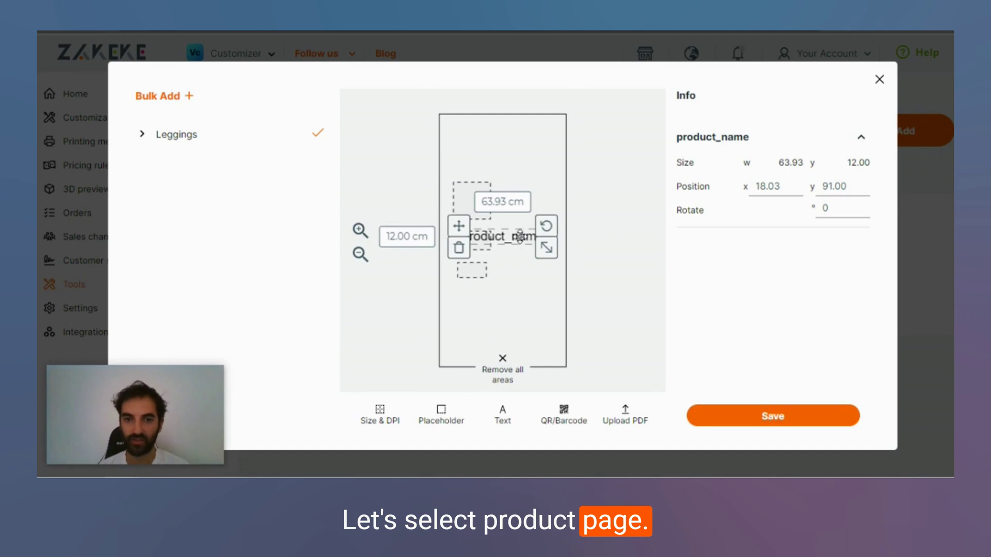
mouse_move(517, 239)
left_mouse_down()
mouse_move(503, 136)
mouse_move(548, 145)
mouse_move(518, 135)
mouse_move(528, 130)
left_mouse_up()
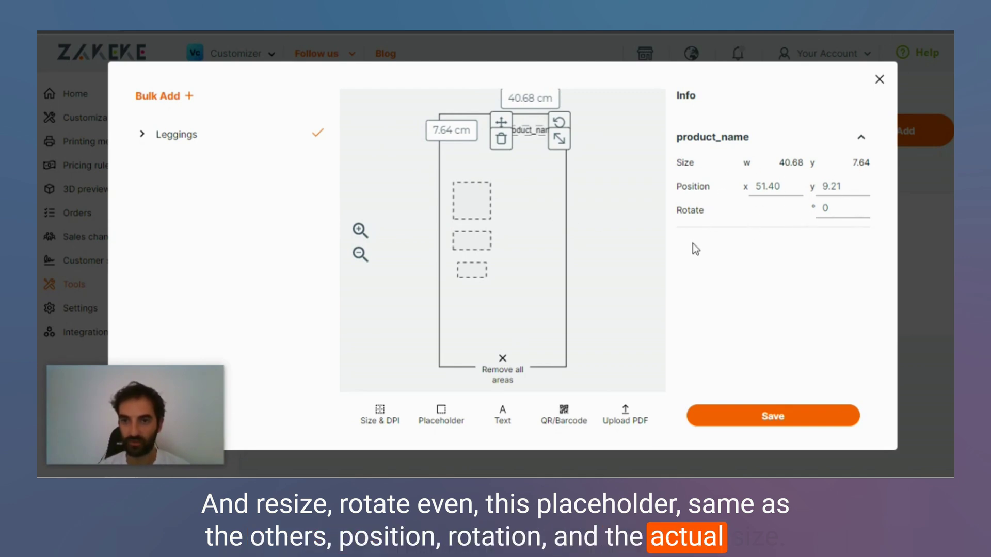
left_click(443, 416)
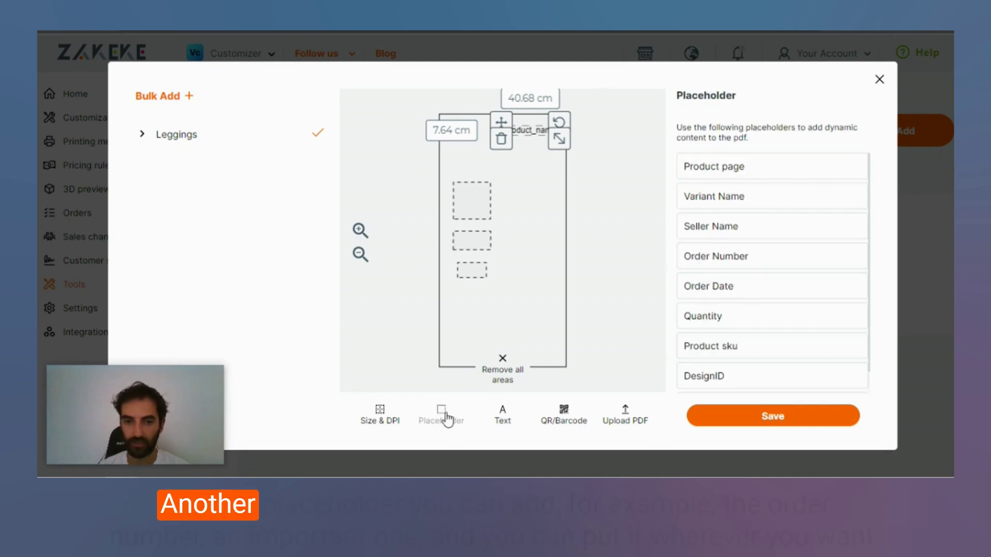
left_click(750, 258)
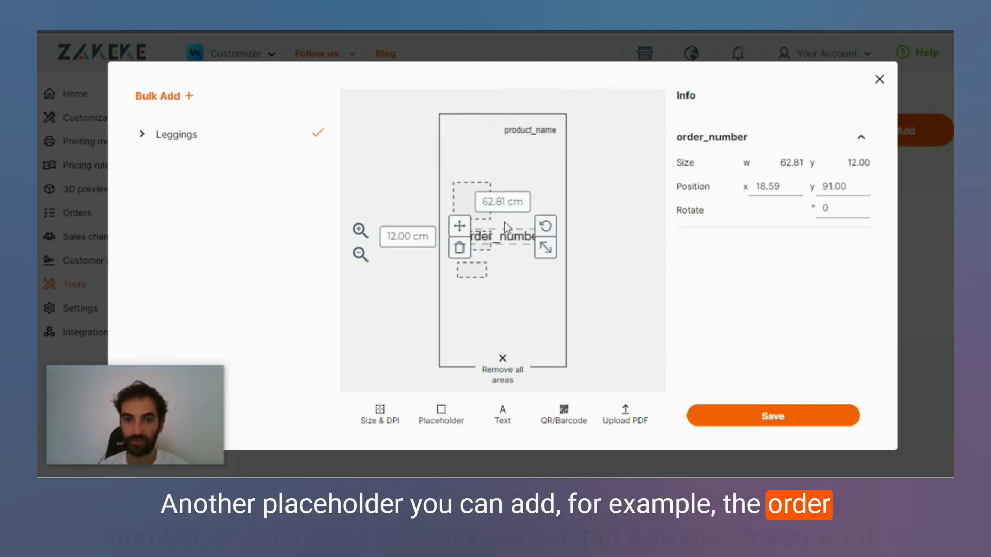
mouse_move(501, 234)
left_mouse_down()
mouse_move(527, 152)
mouse_move(544, 155)
mouse_move(526, 146)
mouse_move(535, 143)
left_mouse_up()
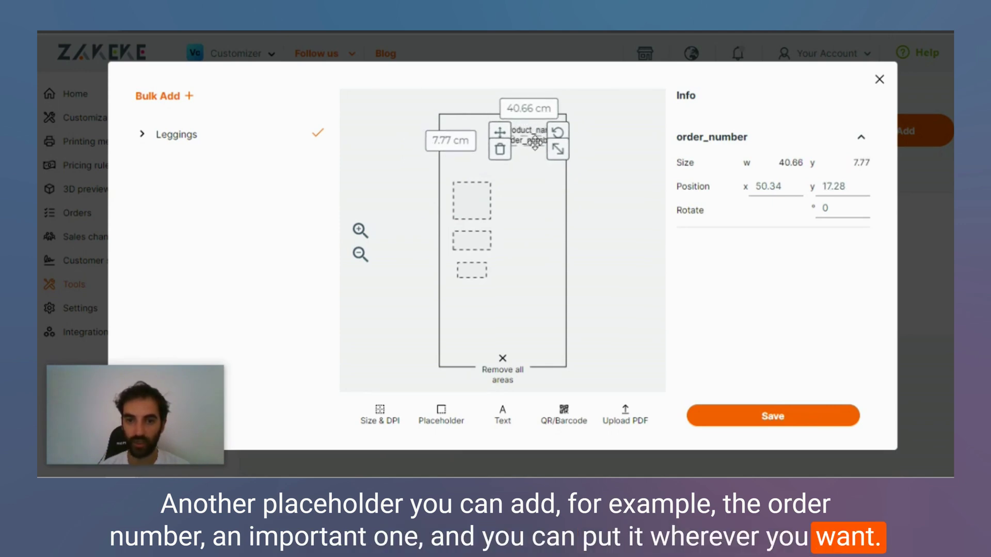
Add the text 'Fixed text' in red near the bottom of the leggings print area.
left_click(611, 196)
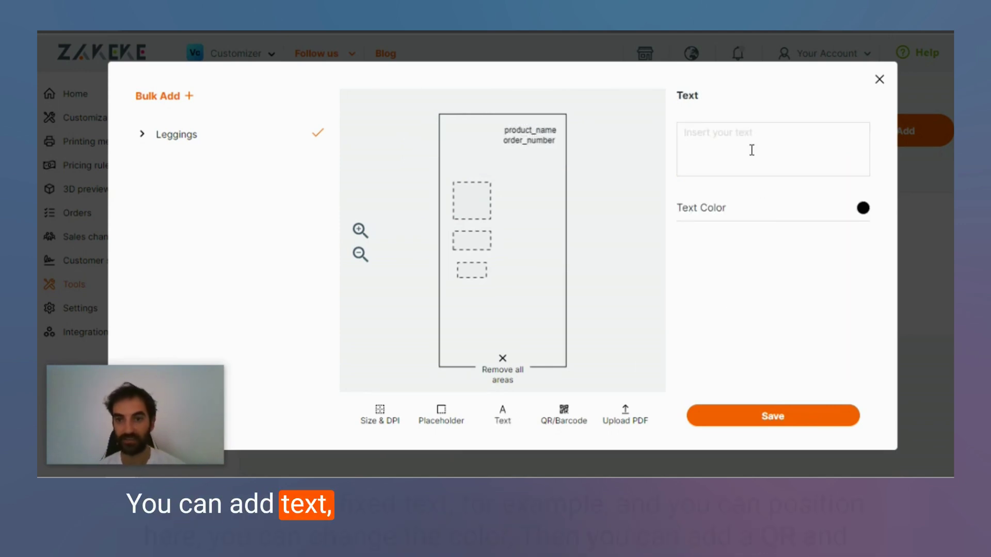
type("Fixed ")
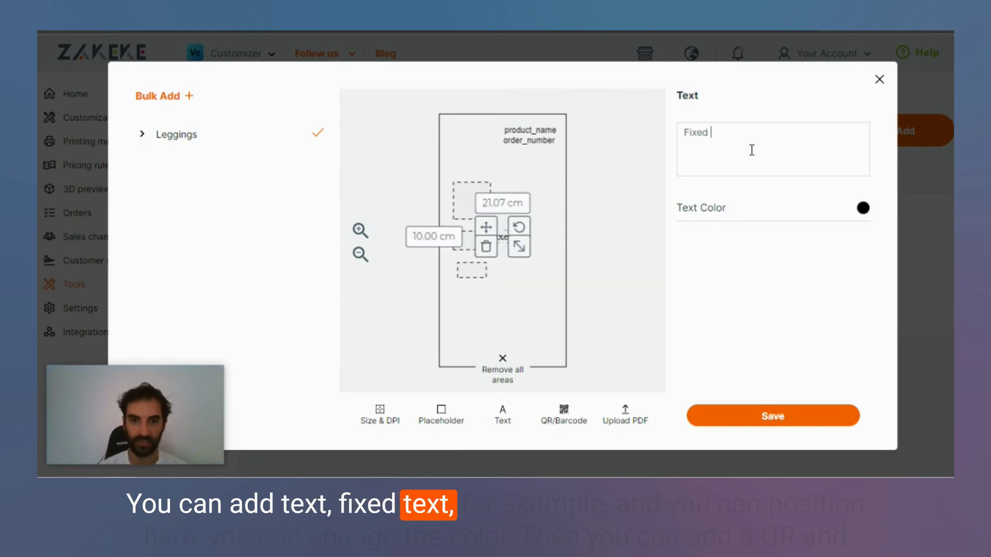
type("test")
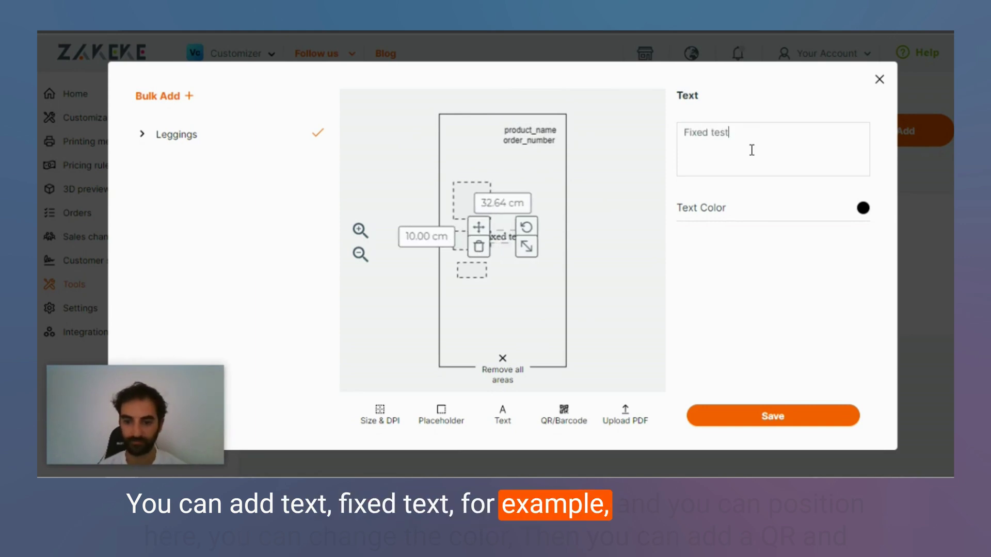
key("BackSpace")
type("x")
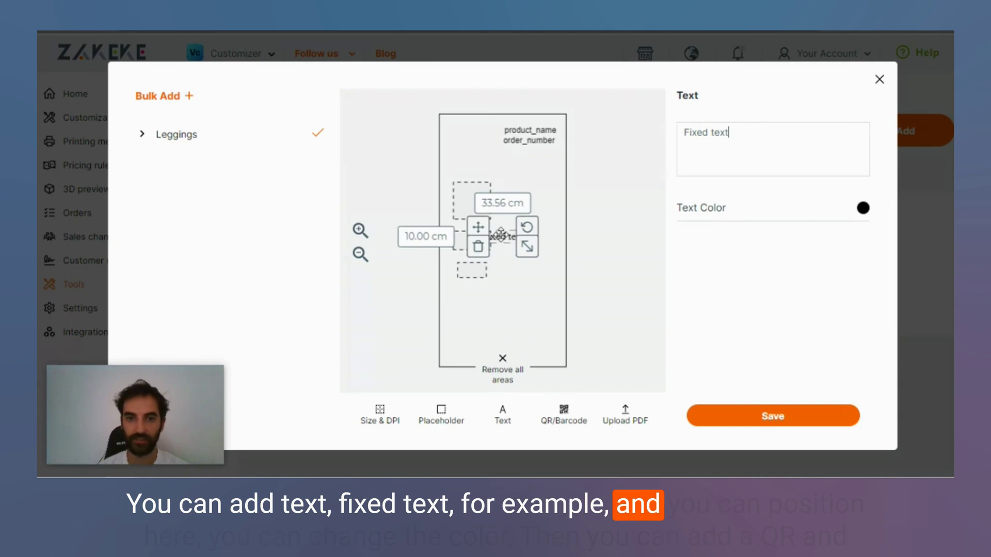
left_click_drag(500, 234, 535, 335)
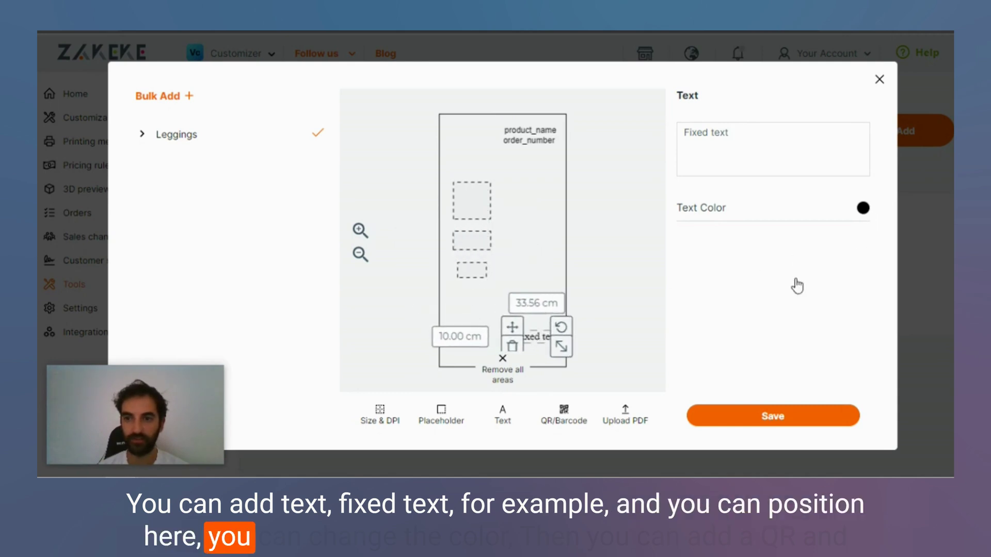
left_click(863, 208)
left_click(831, 285)
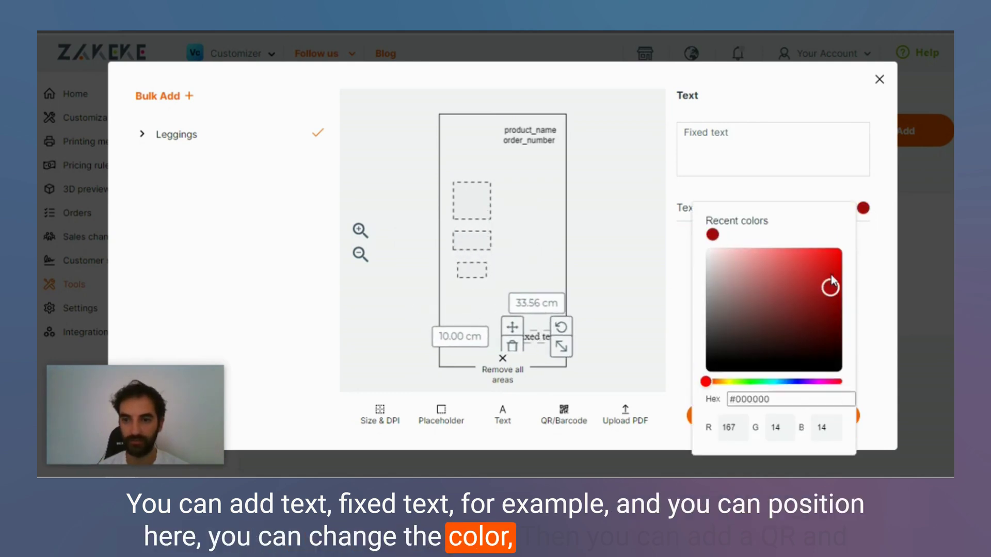
left_click(692, 319)
Create a QR code with product name, Variant Name and Quantity placeholders as its data.
left_click(565, 408)
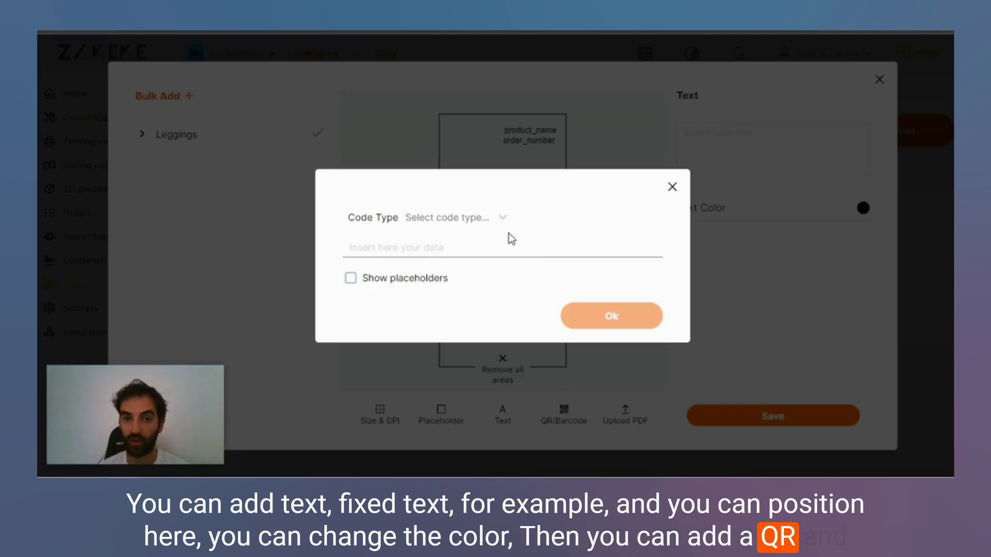
left_click(491, 219)
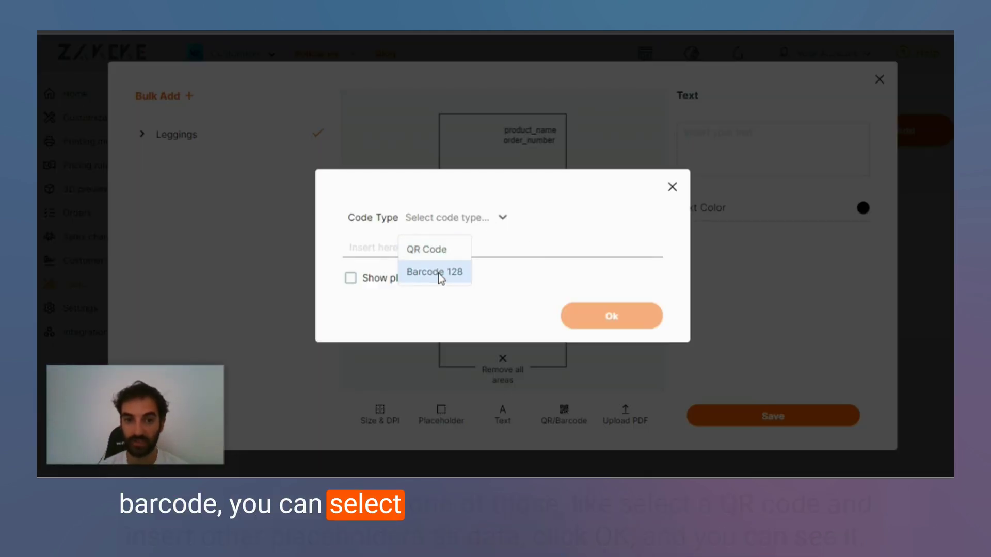
left_click(439, 249)
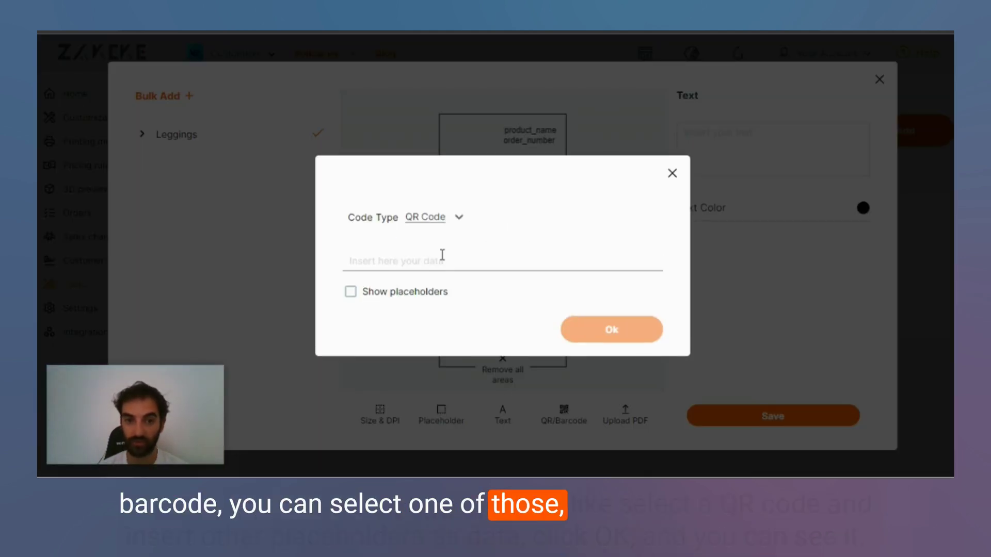
left_click(353, 293)
left_click(436, 277)
left_click(504, 279)
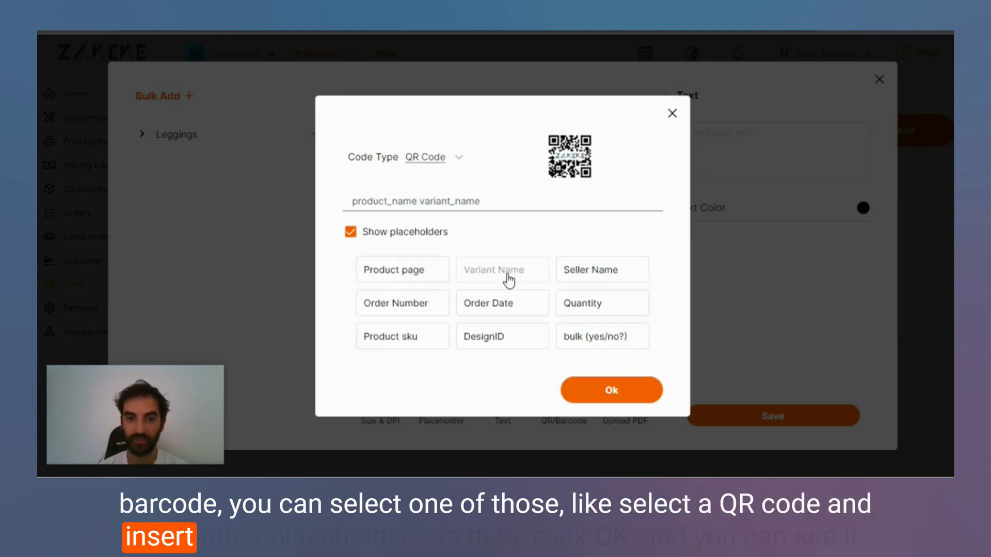
left_click(597, 303)
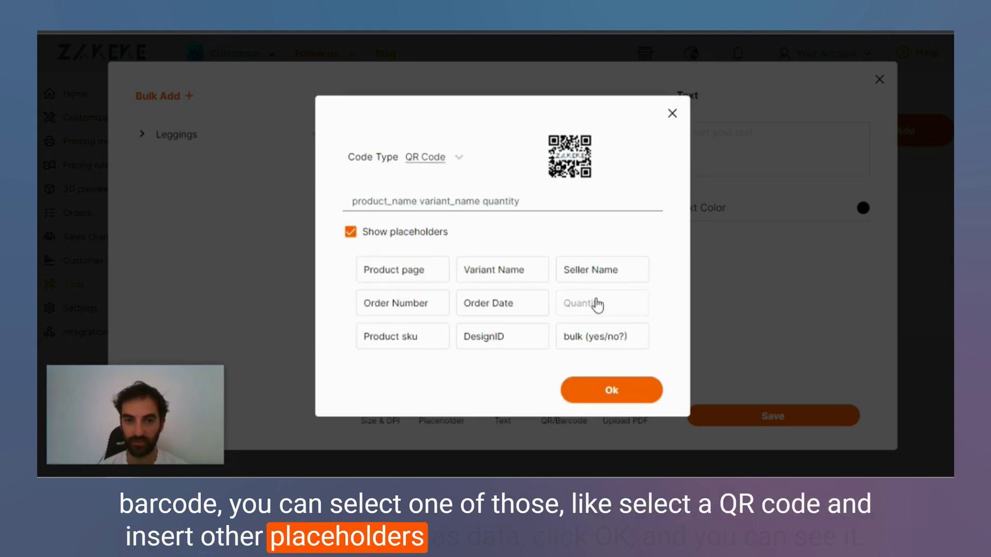
left_click(586, 386)
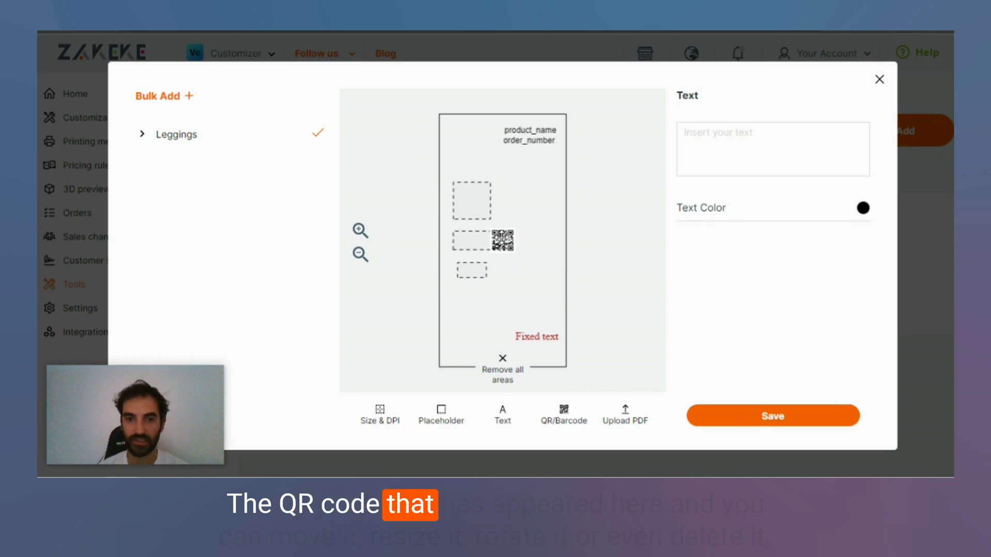
Move the QR code to sit just above the red Fixed text.
left_click(502, 240)
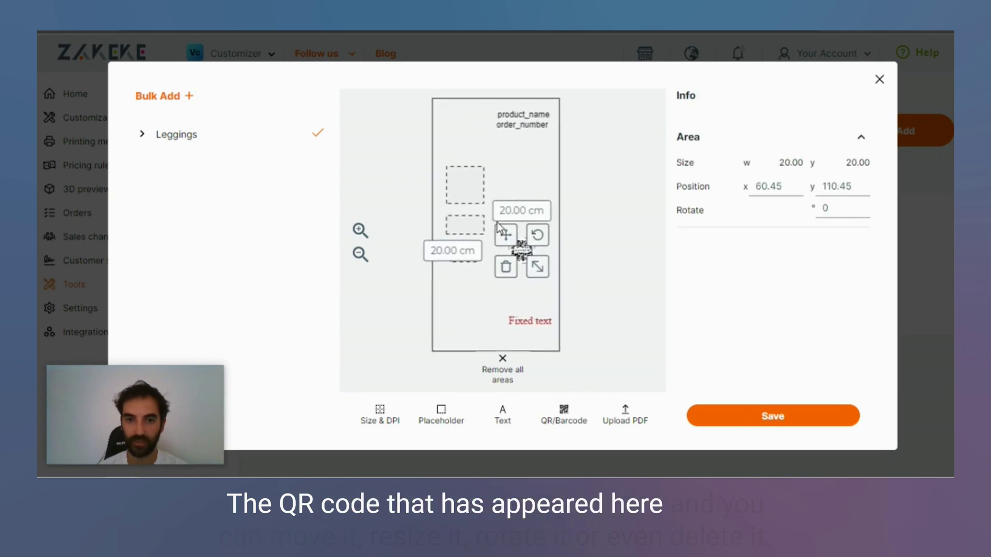
left_click(587, 259)
left_click_drag(522, 250, 530, 280)
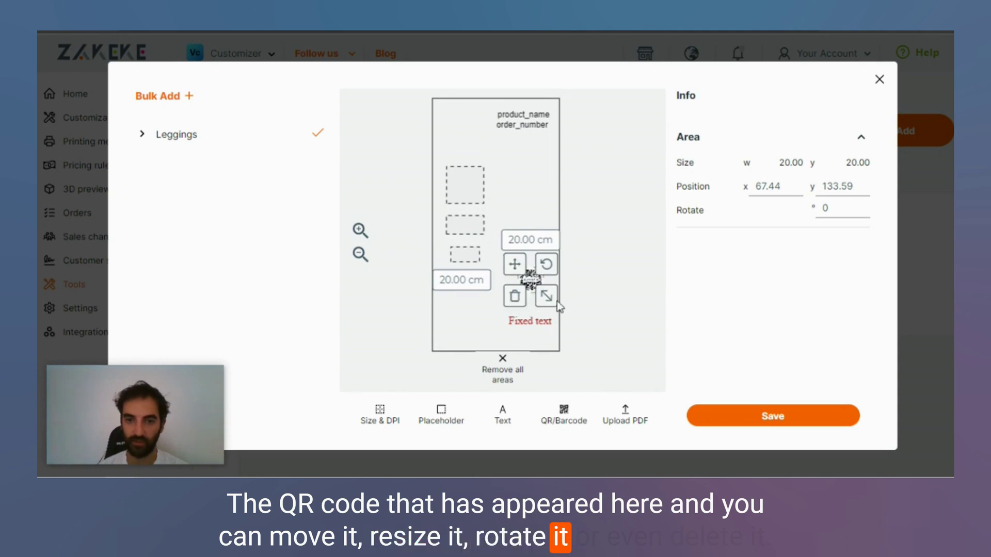
left_click(628, 292)
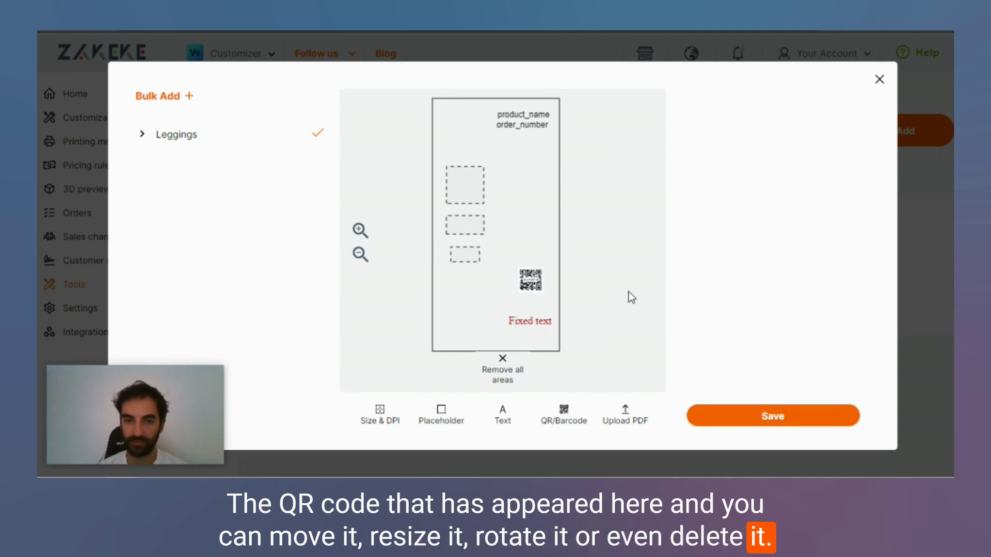
View the Upload PDF option in the print-file builder.
left_click(623, 420)
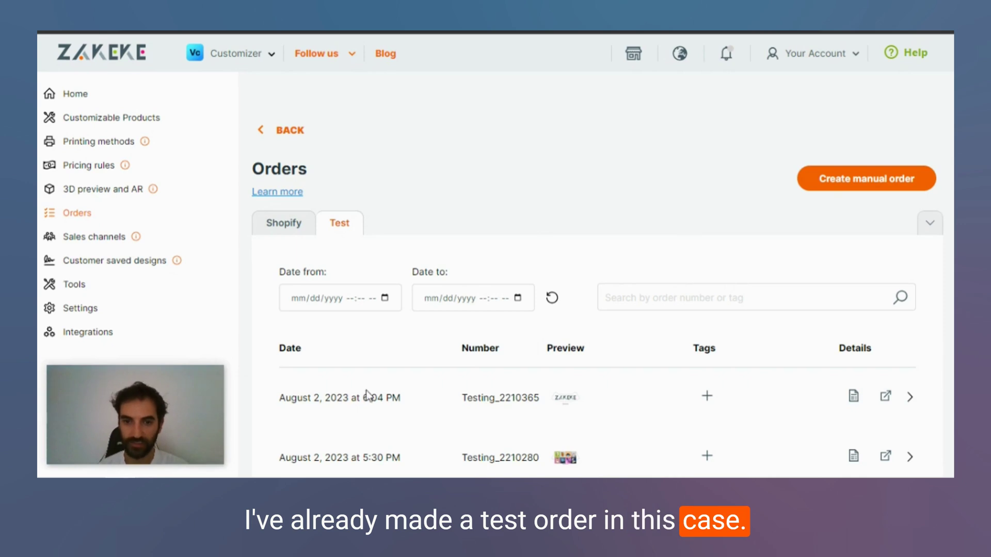
Open test order Testing_2210365's details and download its placement file.
left_click(853, 396)
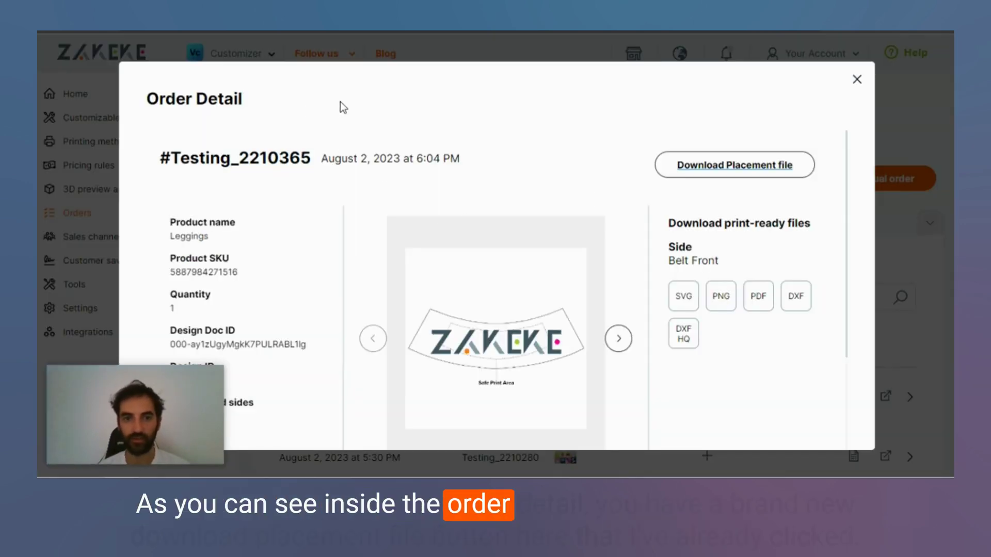
left_click(738, 173)
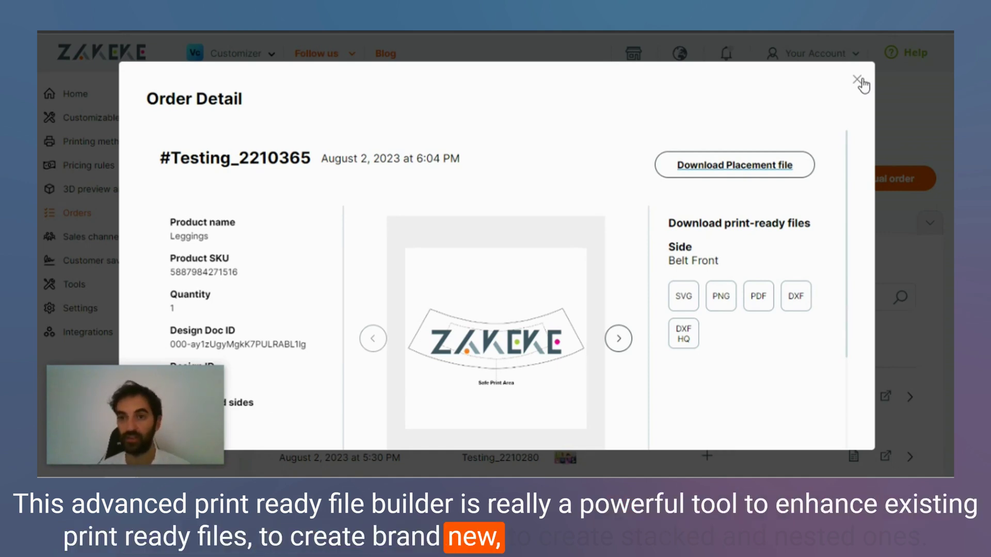
Close Order Detail, lower the Belt Front area and centre the Default area horizontally.
left_click(858, 80)
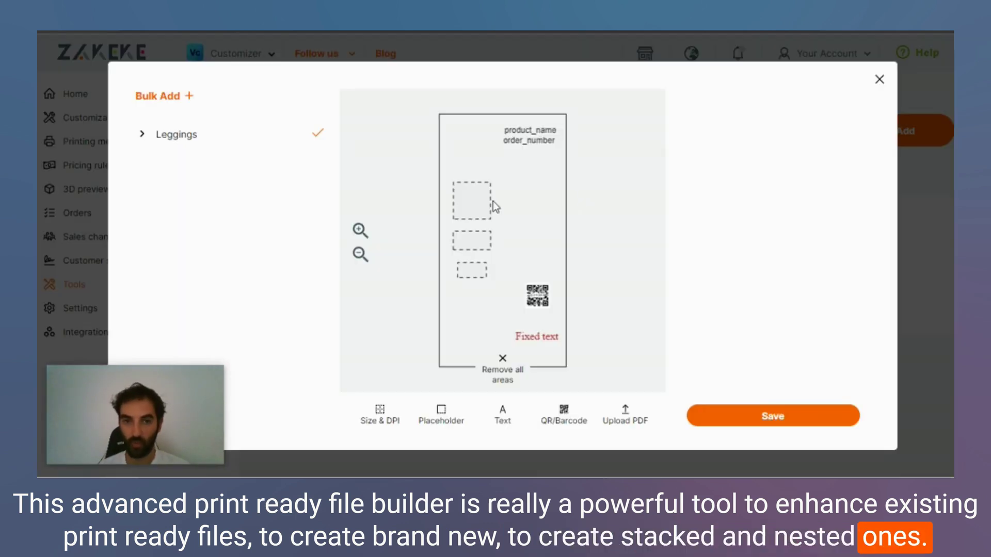
left_click(486, 207)
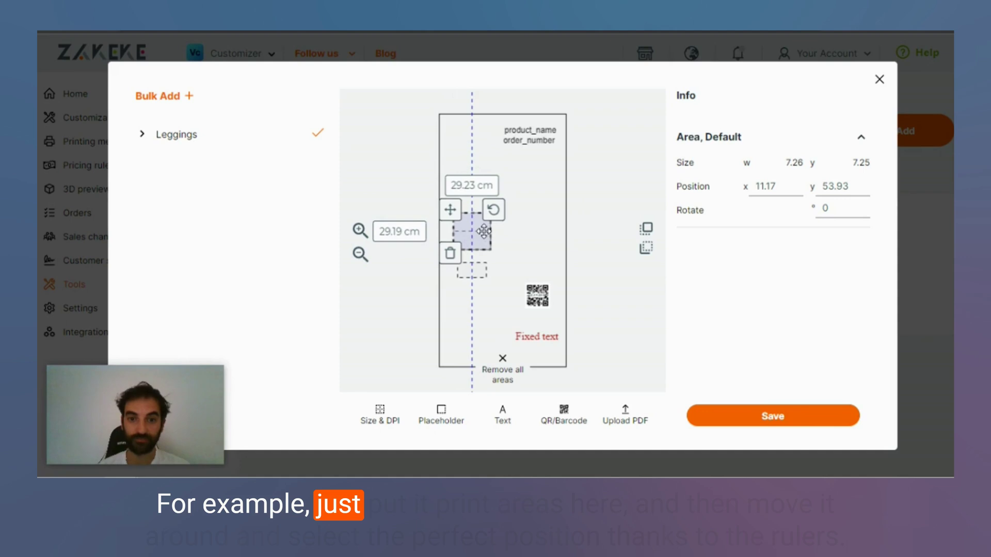
mouse_move(482, 208)
left_mouse_down()
mouse_move(479, 257)
mouse_move(479, 244)
left_mouse_up()
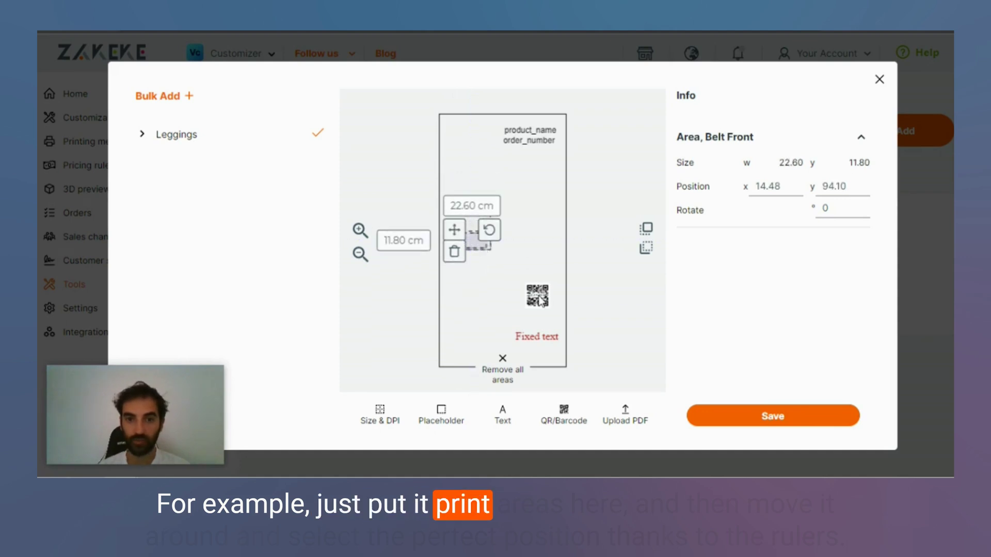
left_click(476, 202)
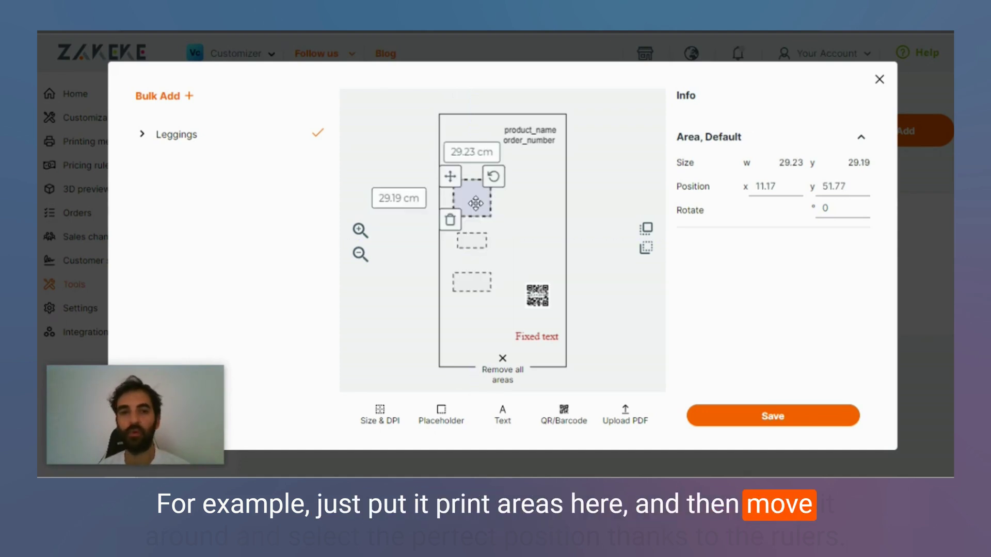
left_click_drag(475, 202, 474, 206)
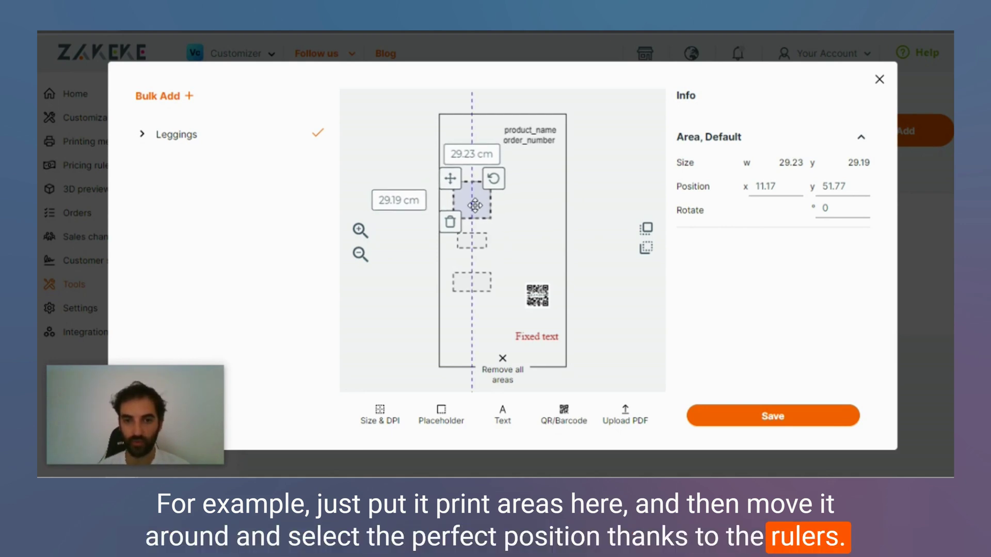
left_click_drag(475, 205, 475, 235)
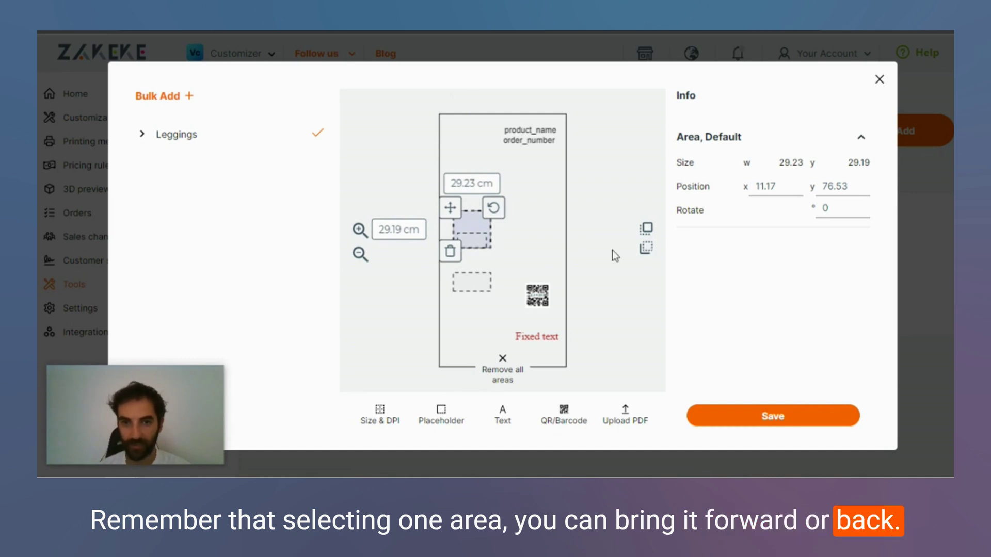
left_click_drag(470, 217, 469, 185)
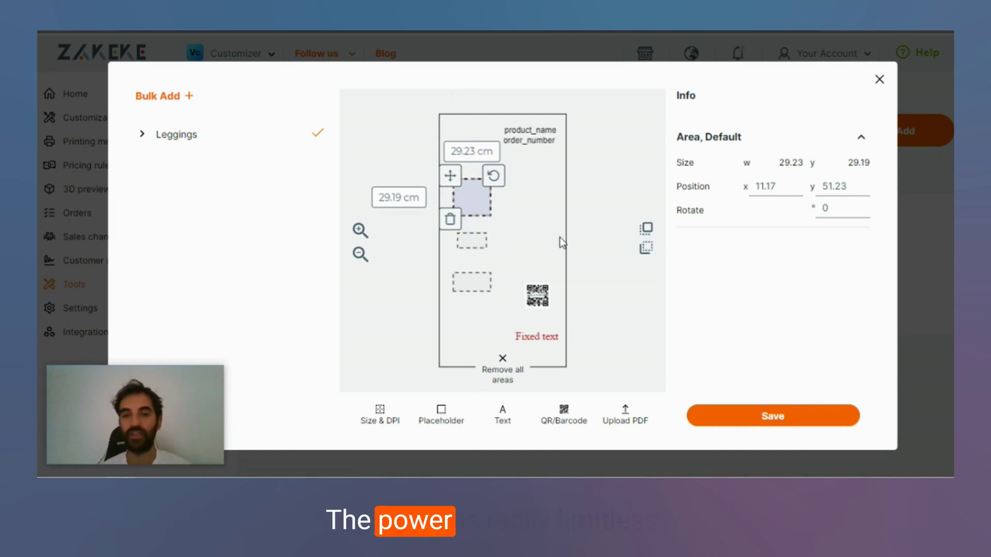